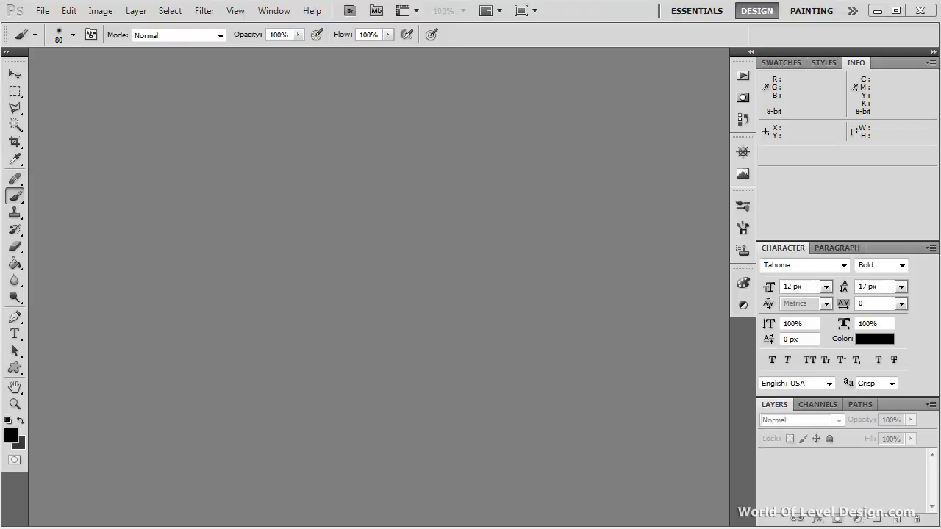
Open Poster.jpg from the Reference Images folder and enlarge its document window.
double_click(243, 155)
left_click(389, 127)
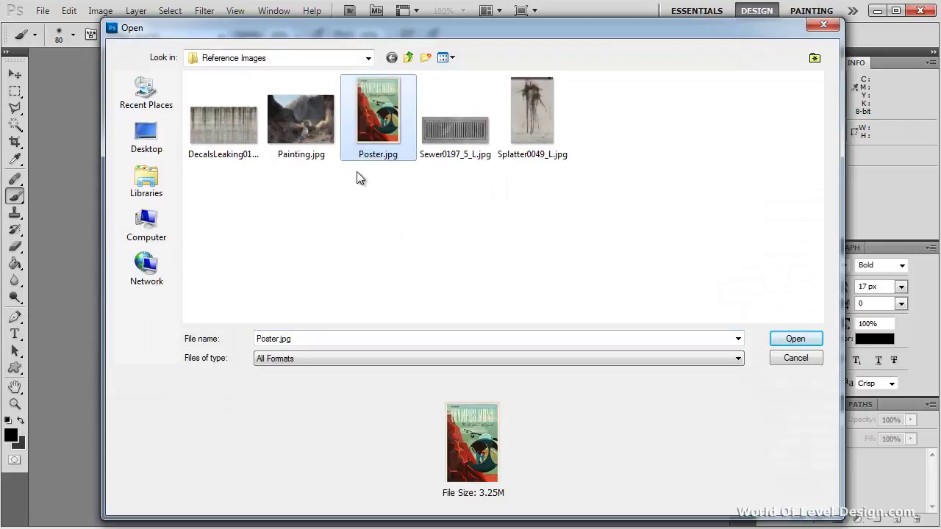
double_click(370, 129)
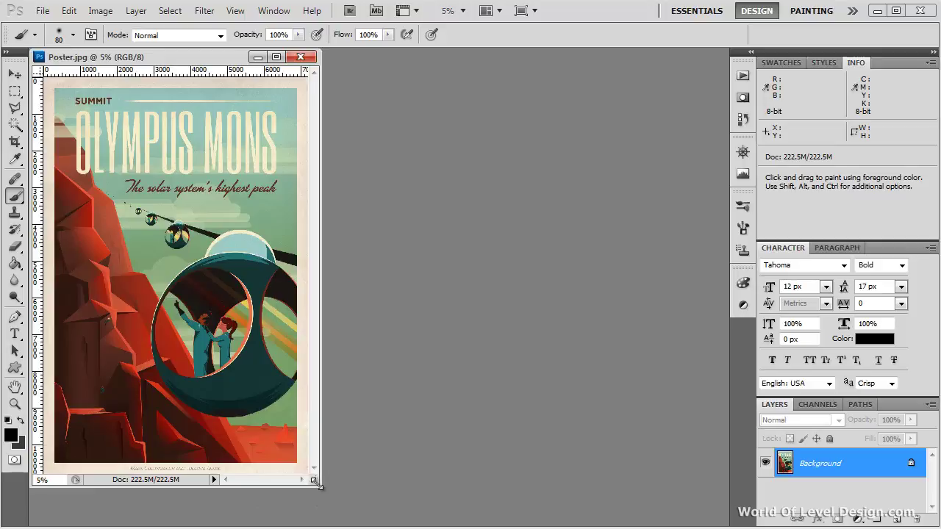
left_click_drag(319, 485, 640, 501)
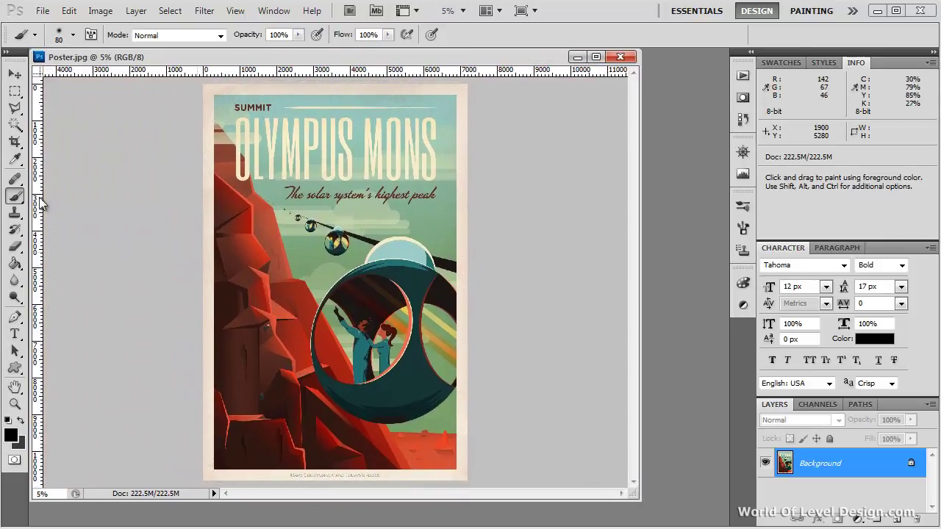
left_click(14, 141)
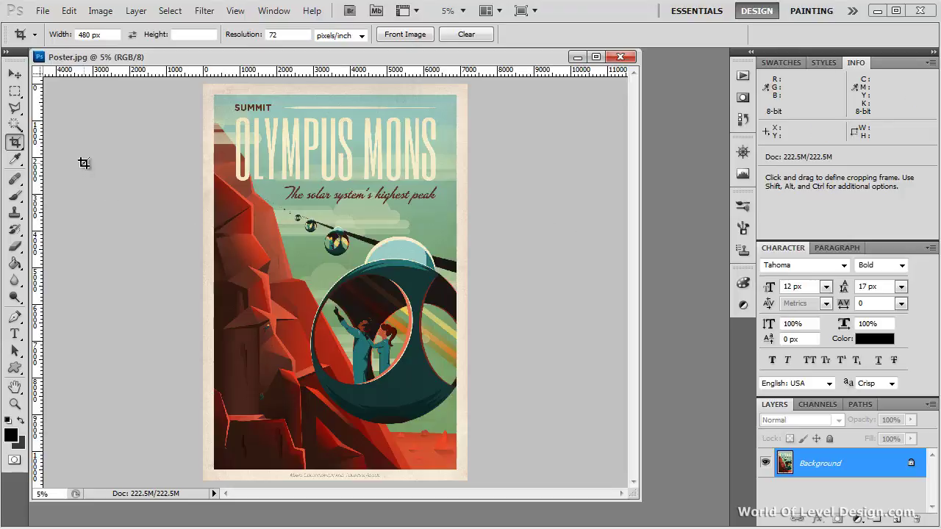
Set the Crop tool width and height to 512 px.
left_click(110, 35)
type("512")
key("Tab")
type("512")
key("Return")
Draw the square crop box, centre it over the poster and commit the crop.
mouse_move(204, 85)
left_mouse_down()
mouse_move(411, 252)
mouse_move(484, 385)
mouse_move(499, 393)
mouse_move(494, 401)
left_mouse_up()
key("ctrl+minus")
left_click_drag(418, 303, 382, 300)
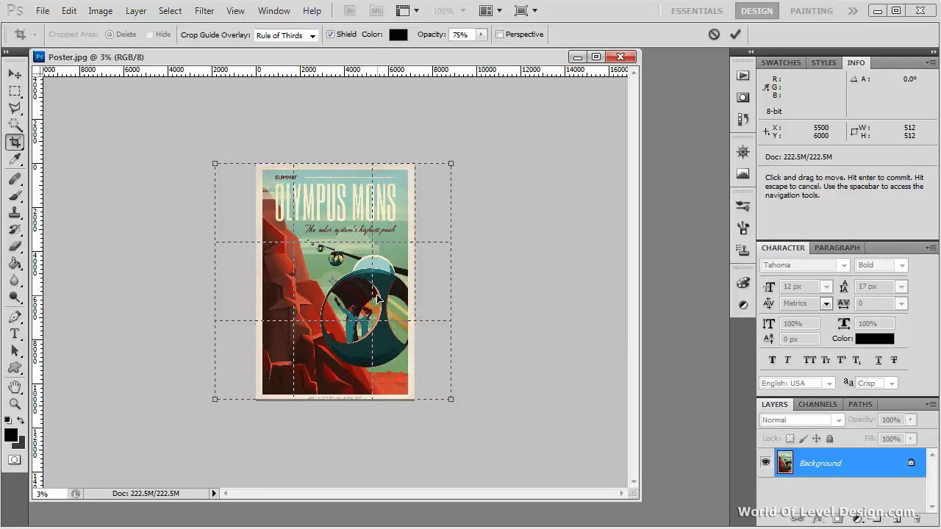
key("Return")
key("ctrl+1")
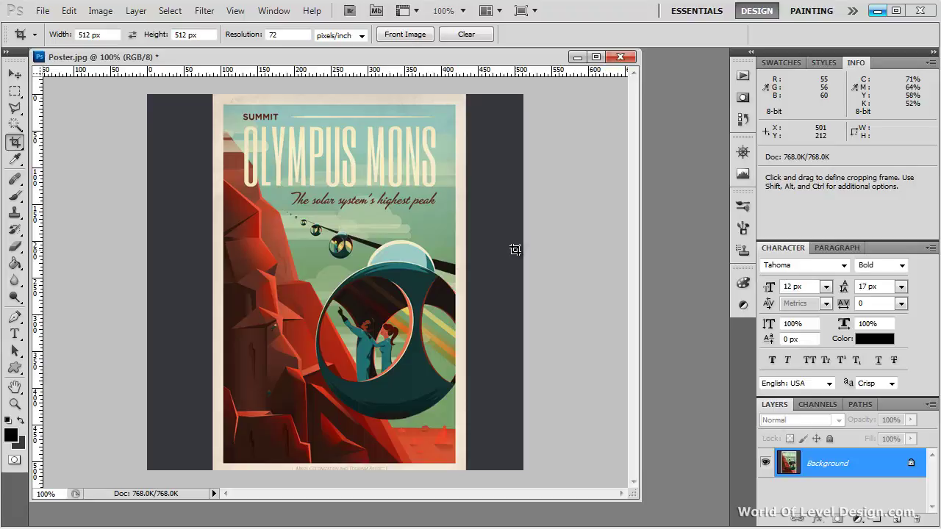
Select the 346 × 512 poster area, add Alpha 1 and fill the selection white.
left_click(15, 91)
left_click_drag(213, 95, 467, 469)
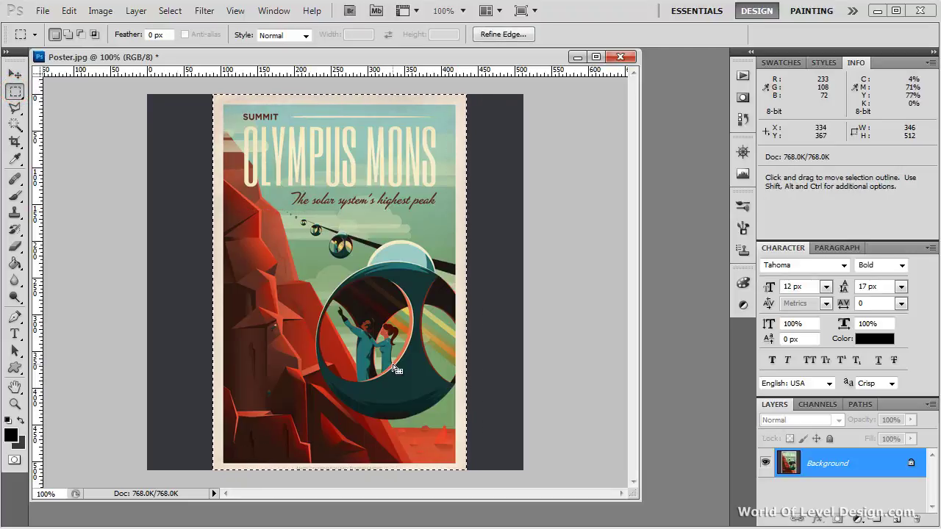
left_click(823, 406)
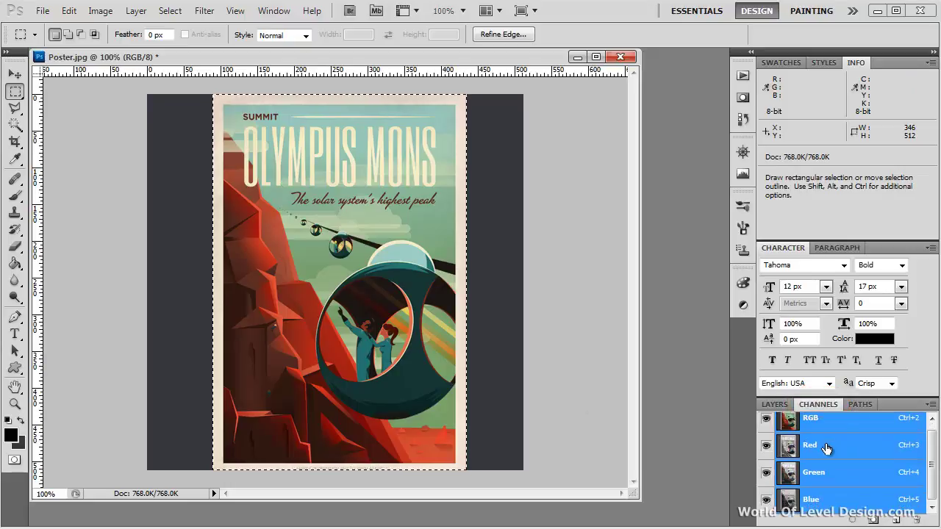
left_click(898, 520)
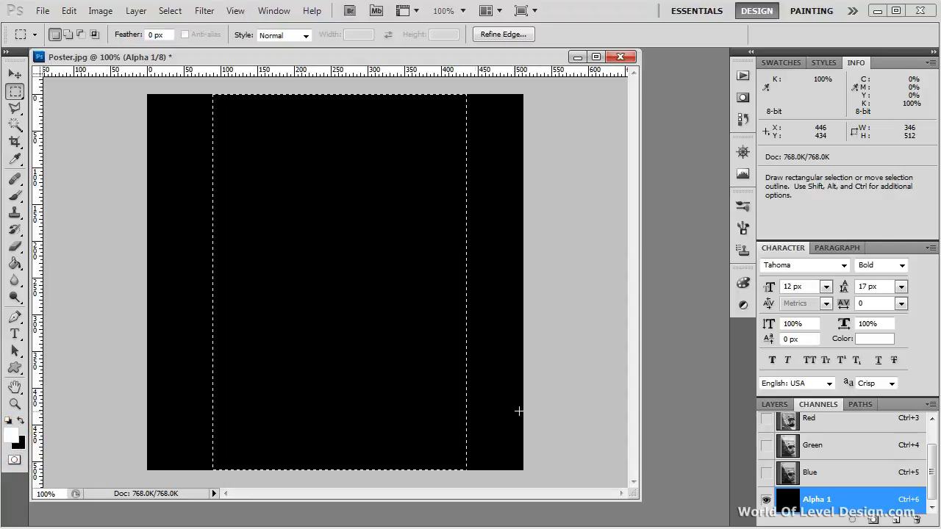
key("alt+BackSpace")
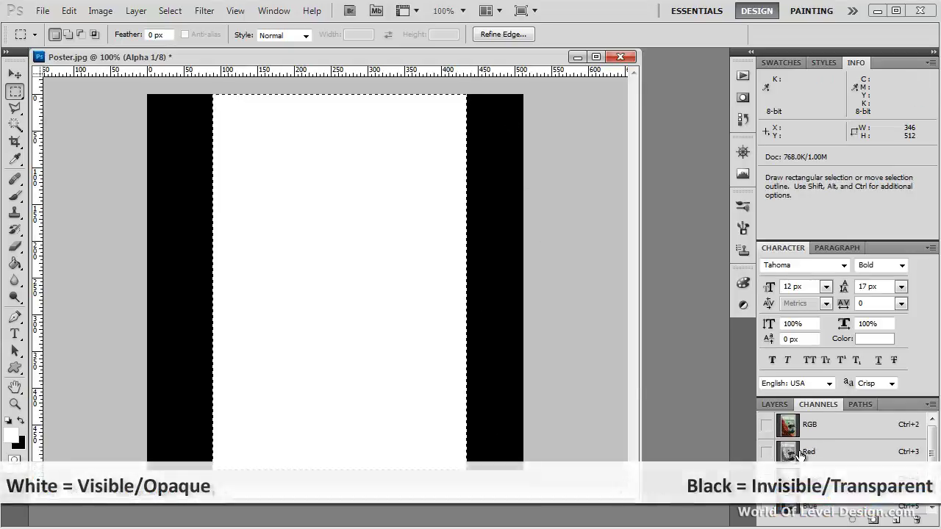
Return to RGB and Layers, invert the selection, and sample the cream border as foreground.
left_click(818, 430)
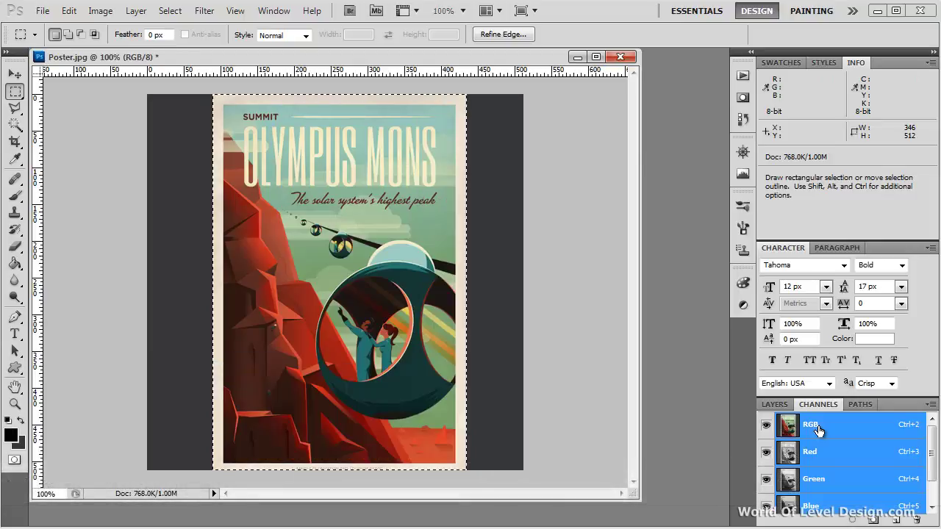
left_click(775, 404)
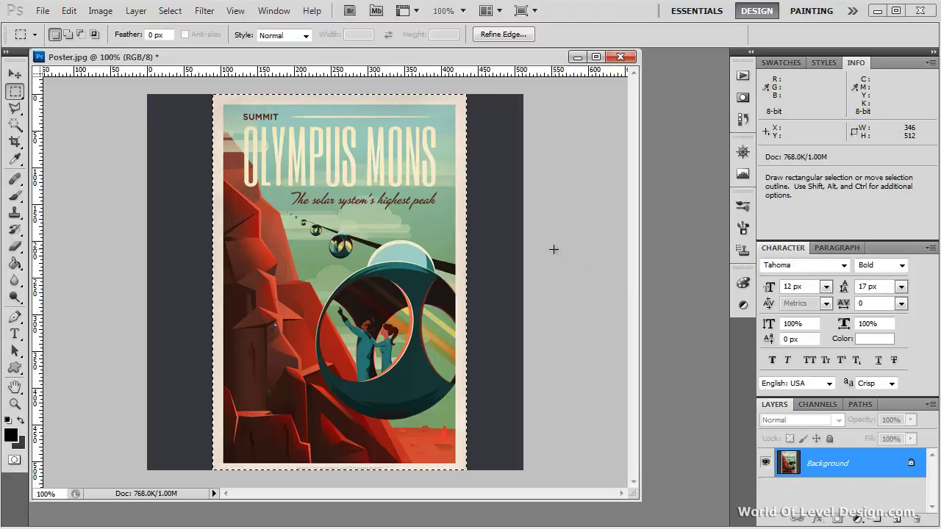
key("ctrl+a")
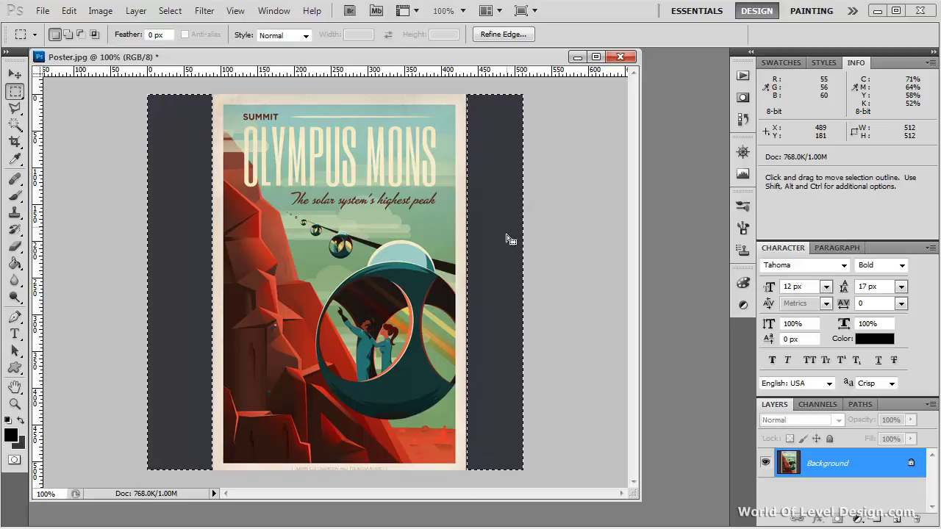
left_click(12, 435)
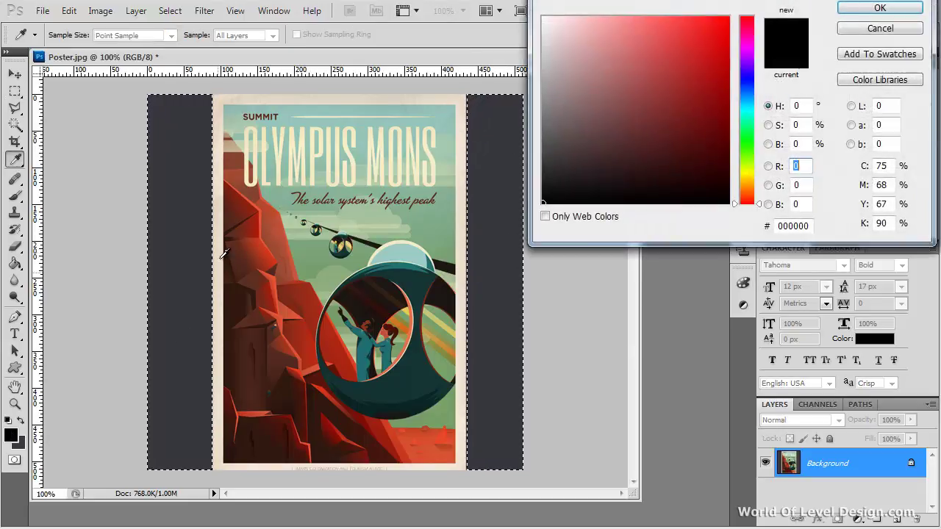
left_click(224, 193)
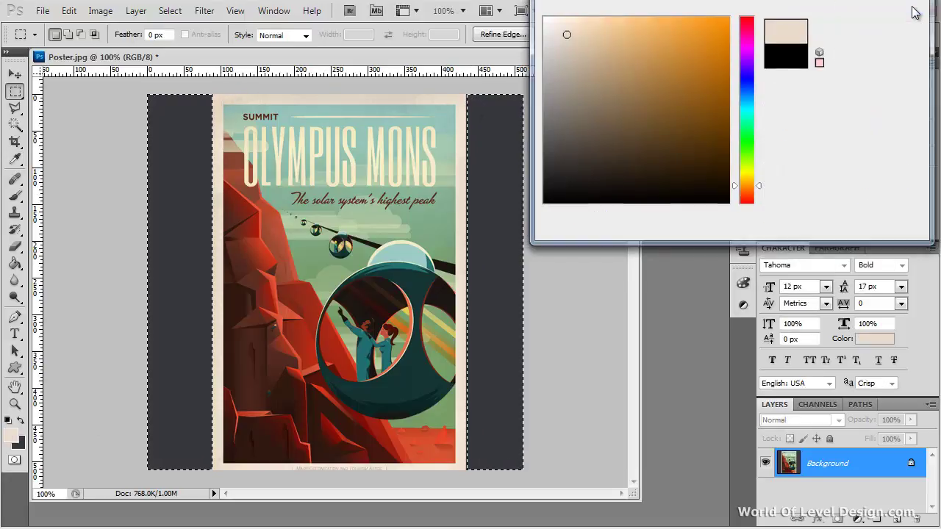
left_click(880, 7)
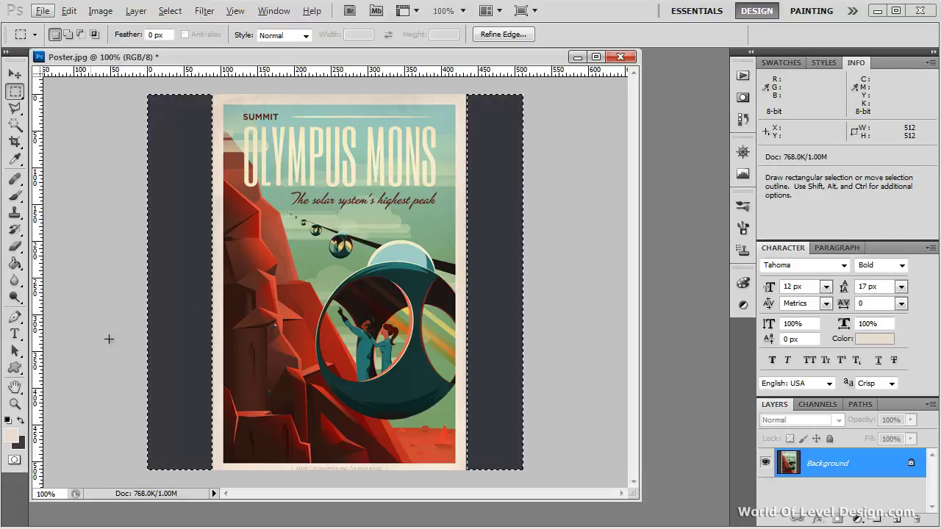
Sample the lighter cream f1e2d1 from the border and fill the side strips with it.
left_click(11, 436)
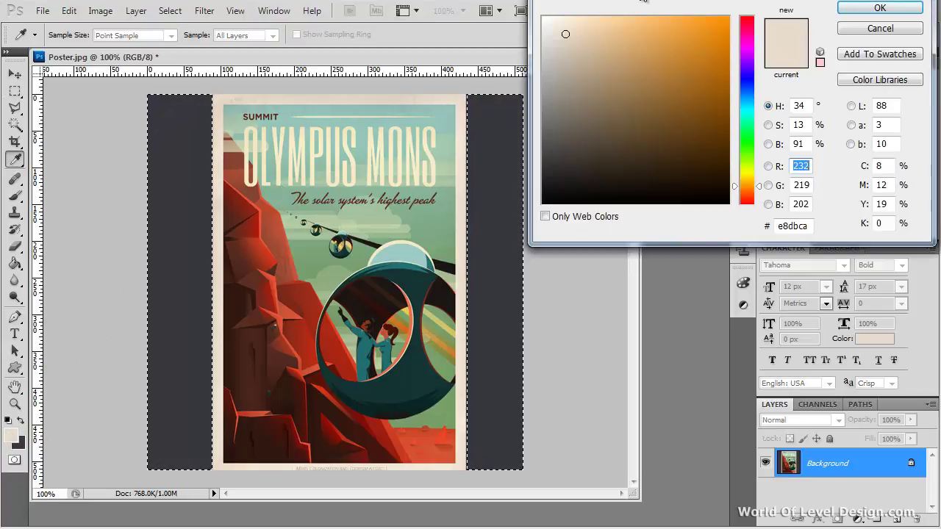
left_click_drag(643, 1, 588, 81)
left_click(461, 128)
left_click(809, 99)
key("m")
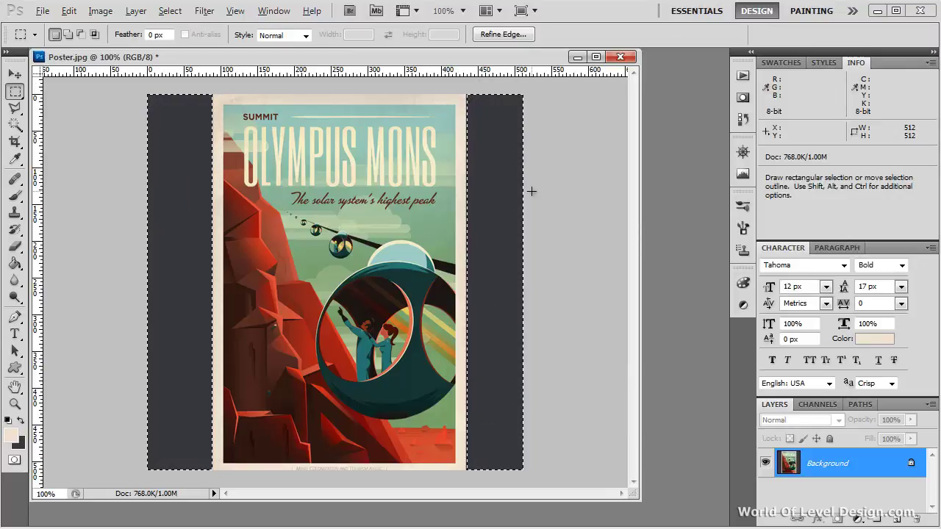
key("alt+BackSpace")
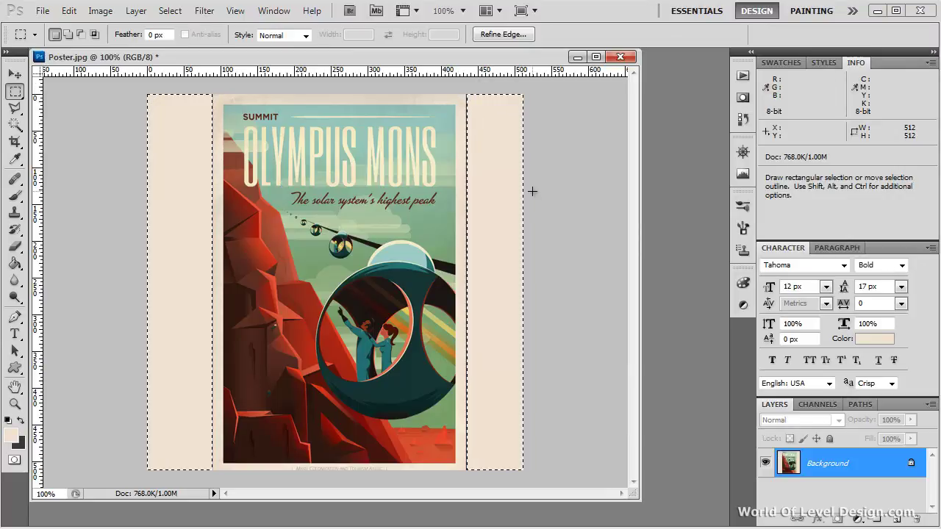
Deselect, inspect the edges at 200% zoom and select the thin left margin.
key("ctrl+d")
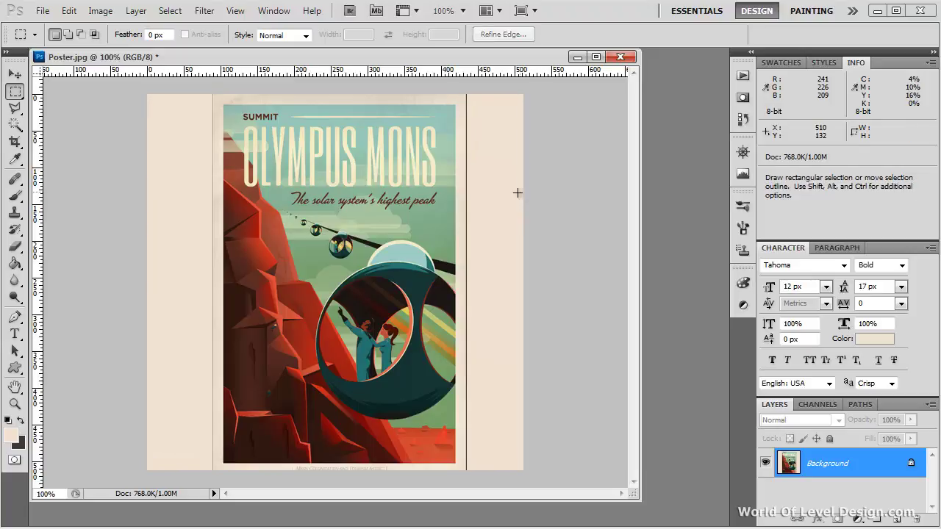
key("ctrl+plus")
left_click_drag(569, 161, 484, 330)
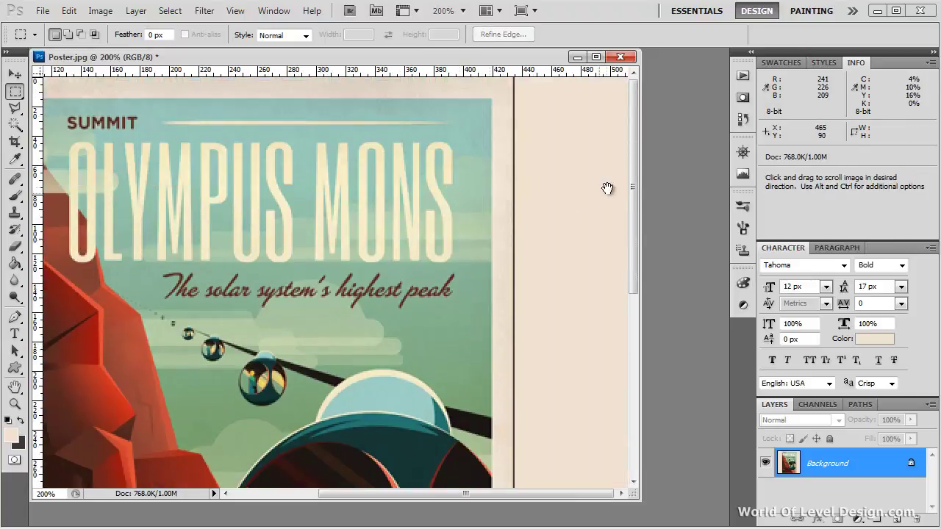
left_click_drag(512, 78, 629, 514)
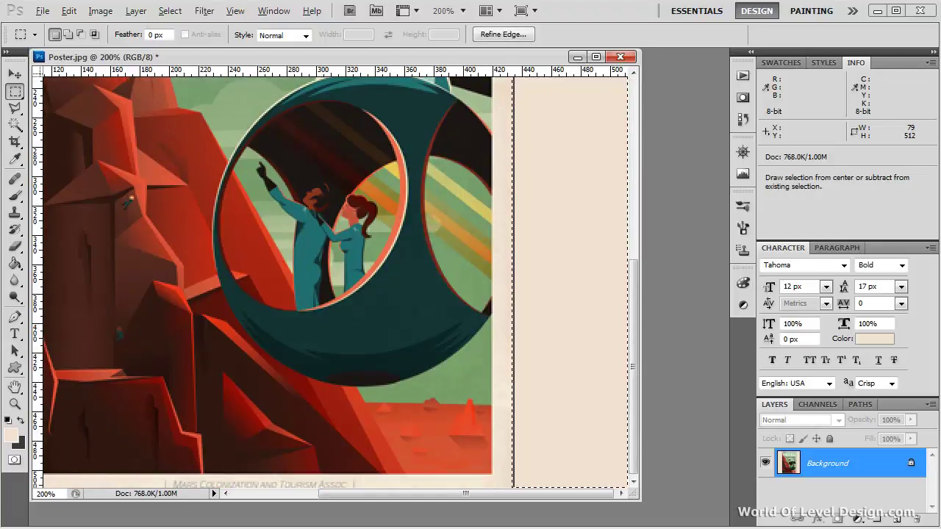
left_click_drag(520, 246, 694, 245)
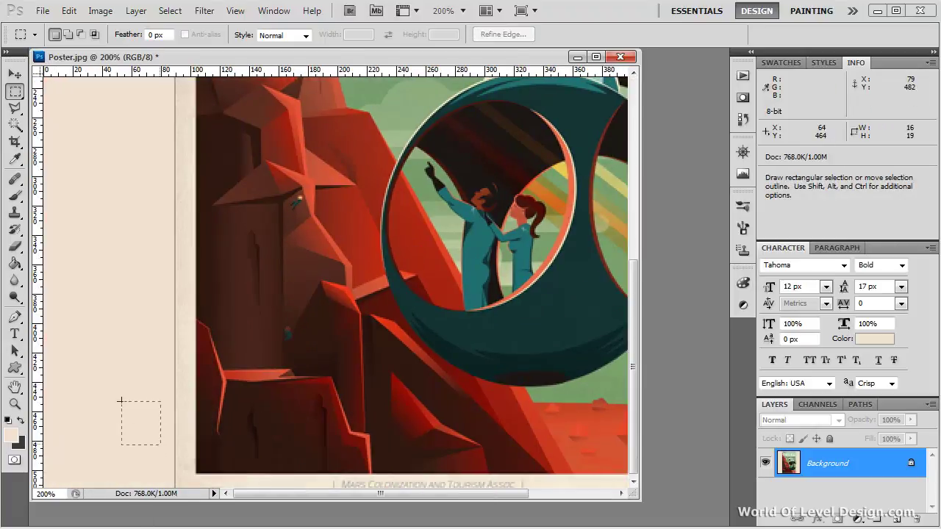
left_click_drag(175, 486, 43, 66)
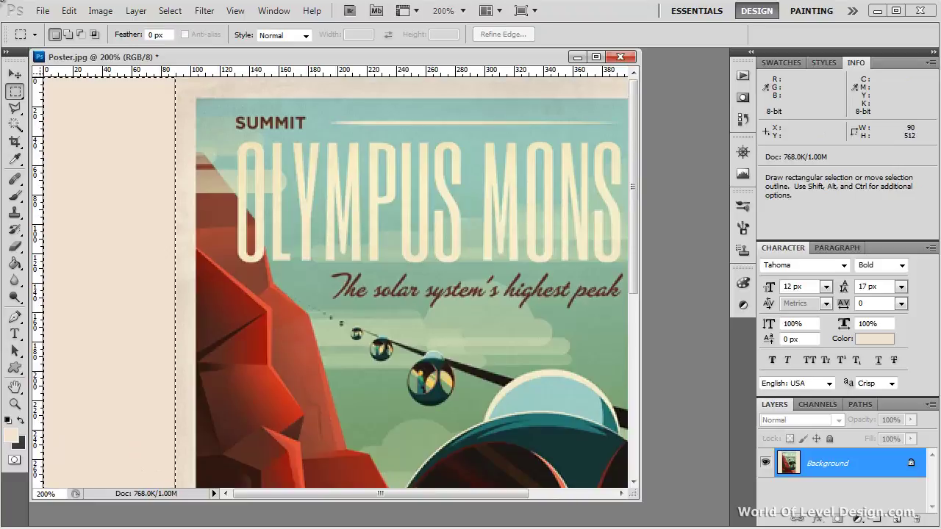
key("ctrl+minus")
key("ctrl+minus")
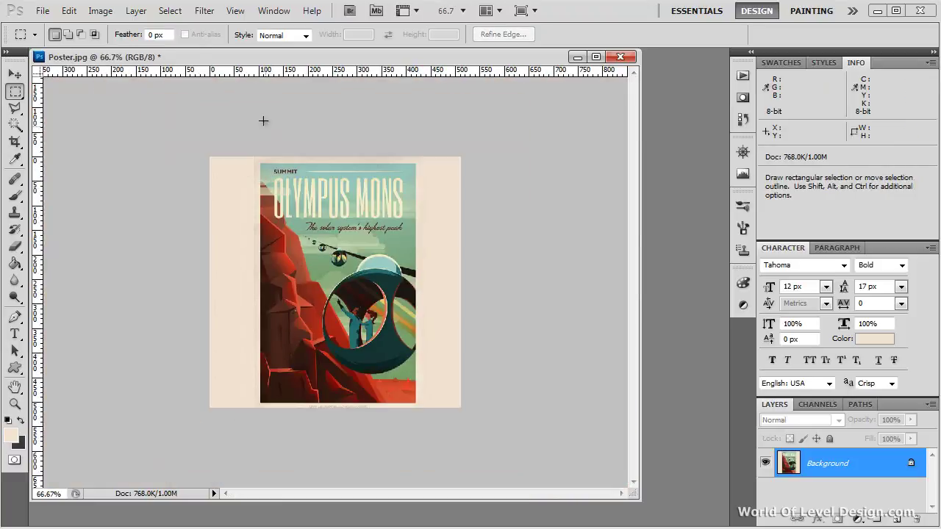
Save as Targa Decal_Poster.tga in the Textures folder with alpha, at 32 bits/pixel.
left_click(42, 10)
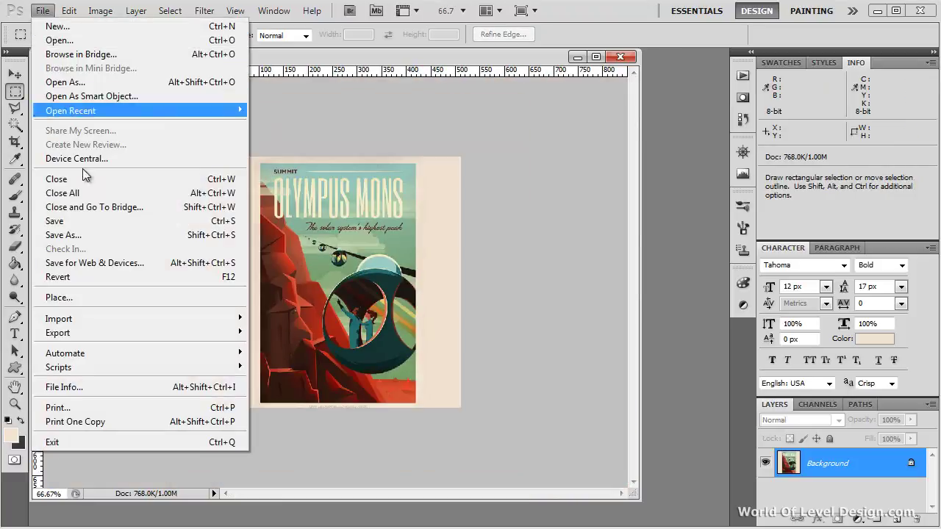
left_click(80, 235)
left_click(331, 339)
left_click(474, 145)
left_click(403, 53)
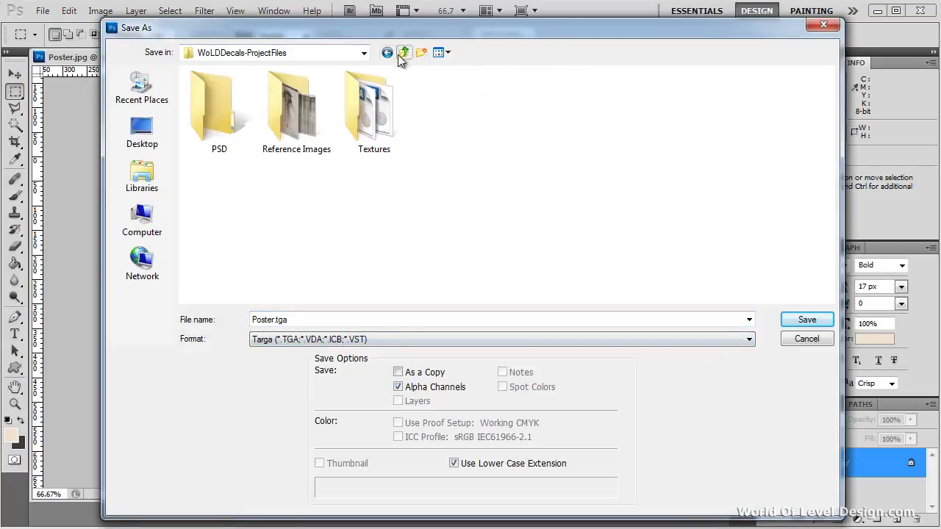
double_click(394, 128)
left_click(297, 114)
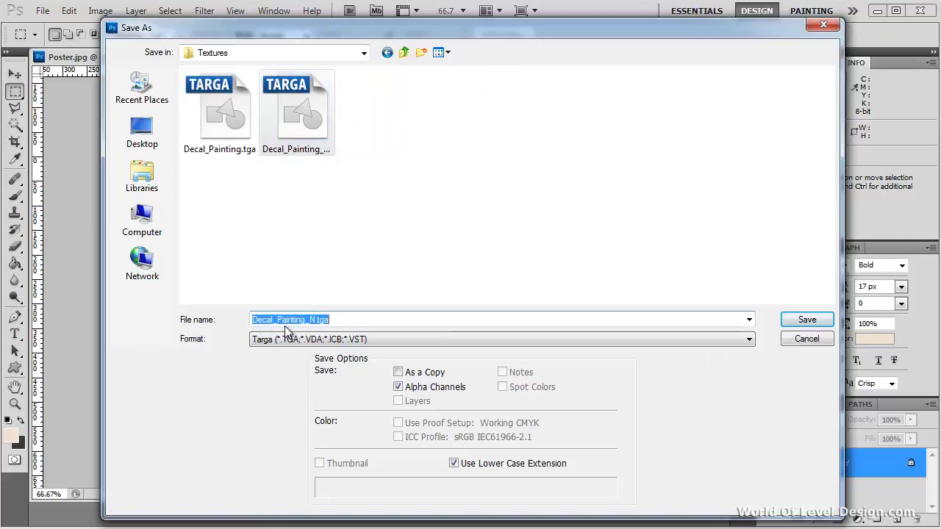
left_click(280, 319)
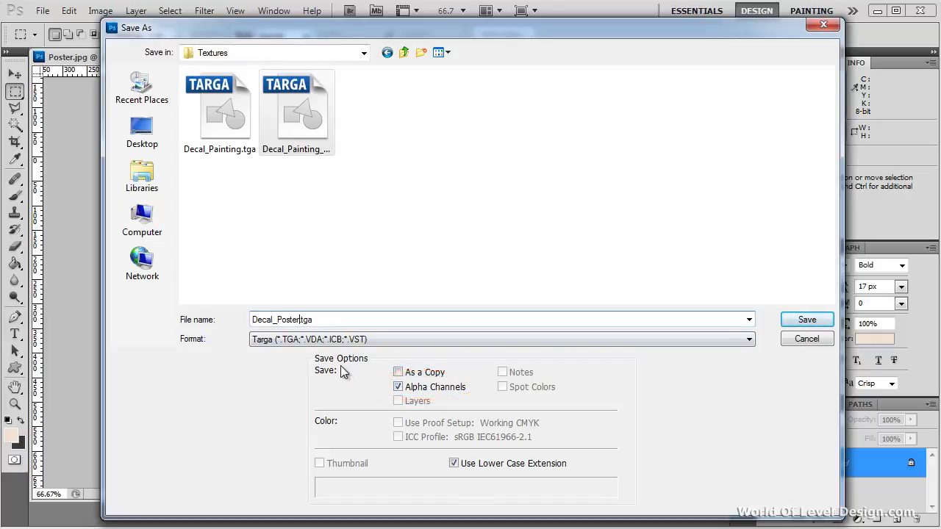
left_click(806, 319)
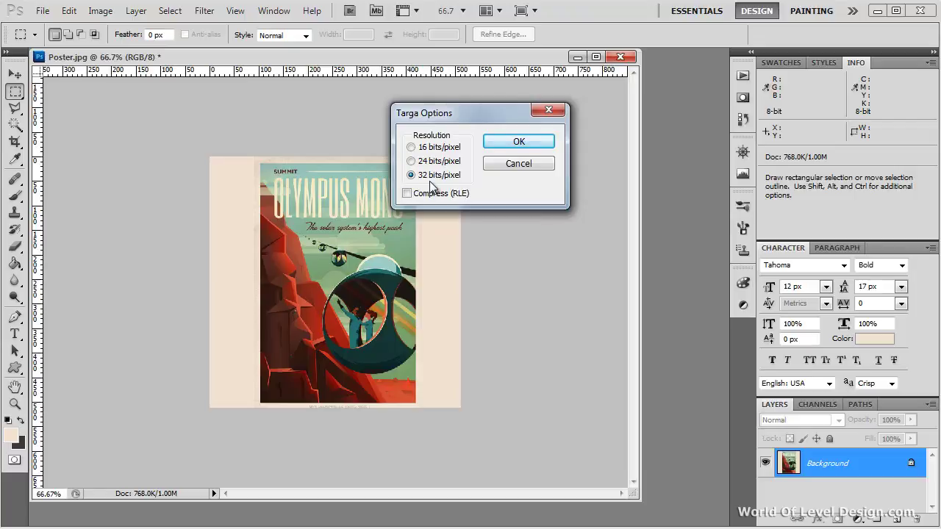
left_click(519, 141)
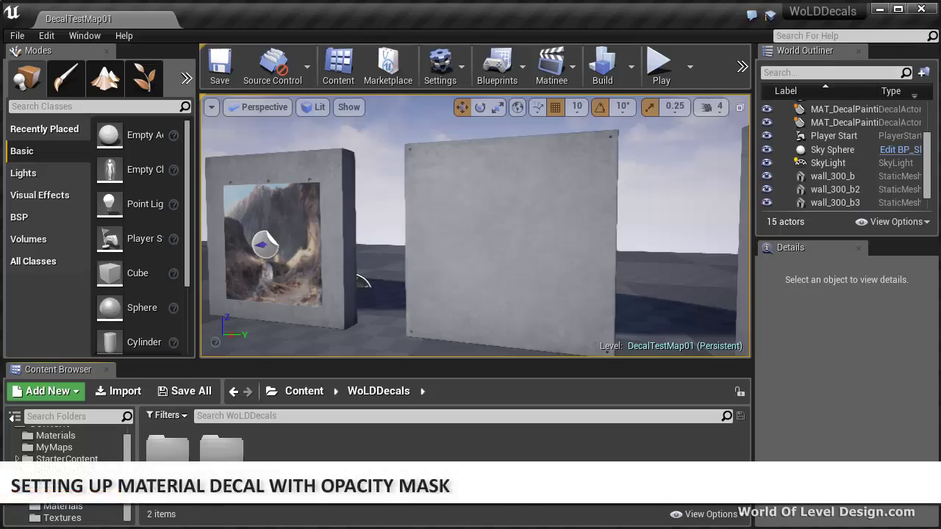
Import Decal_Poster.tga into the WoLDDecals Textures folder.
left_click(62, 518)
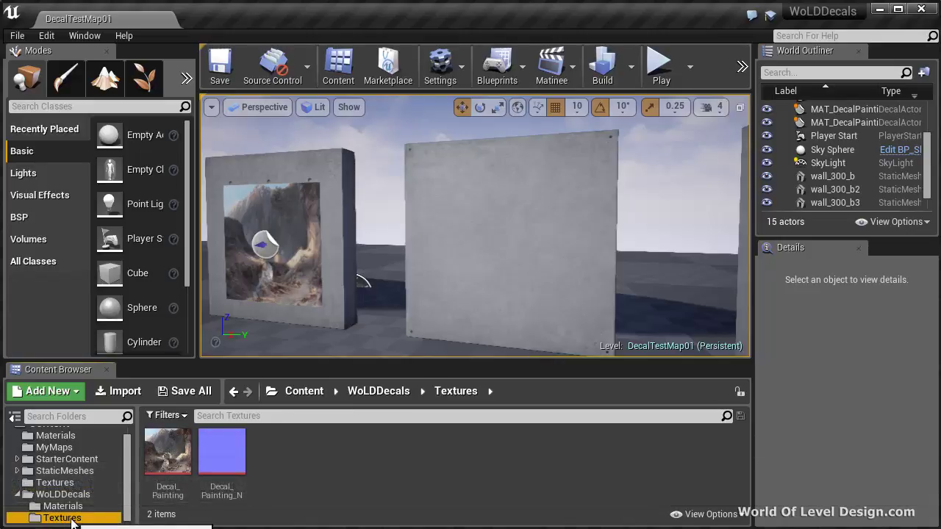
left_click(121, 392)
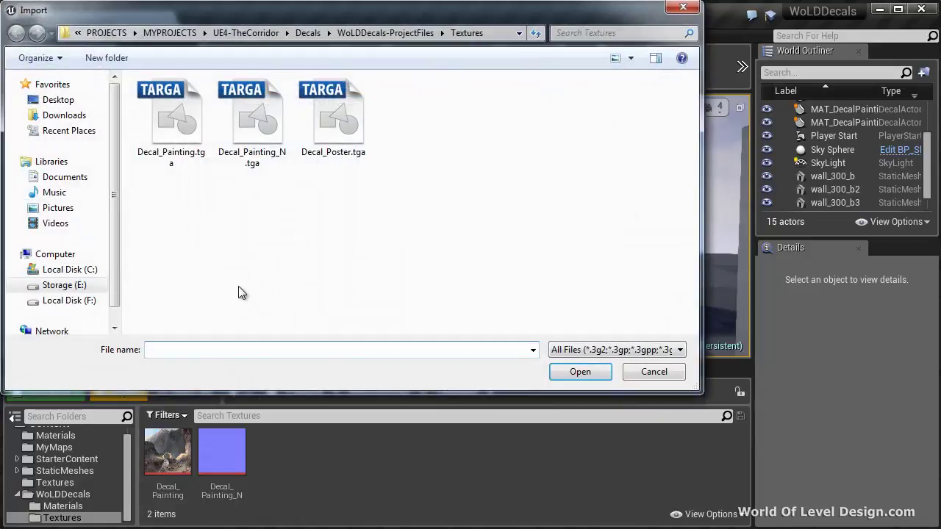
left_click(353, 129)
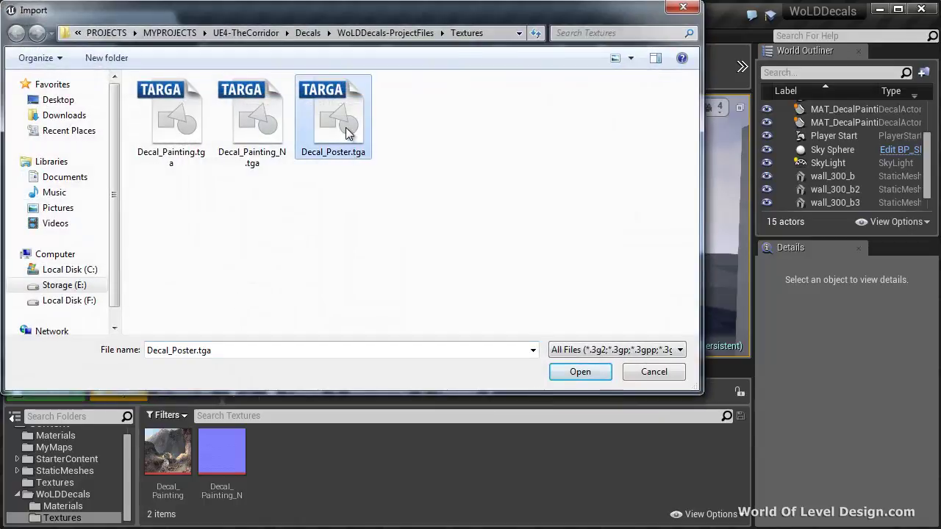
double_click(345, 129)
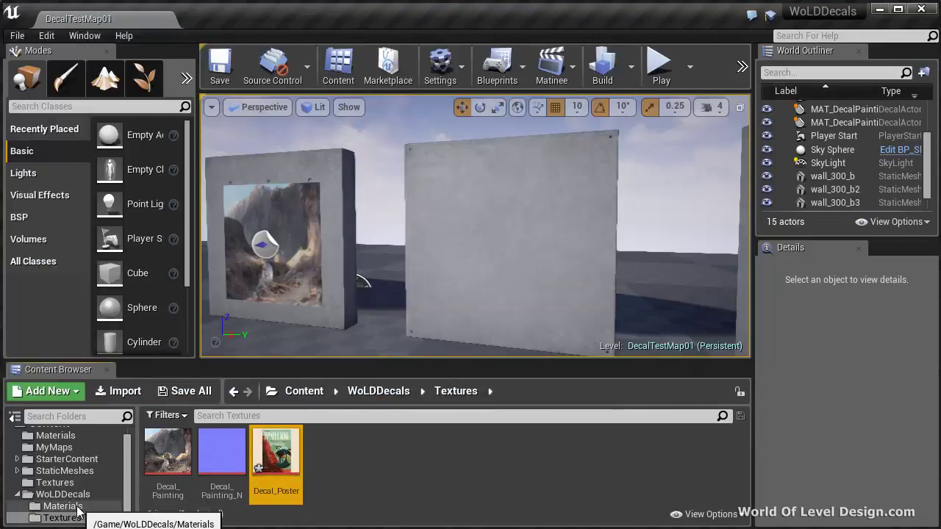
Create a new material in the Materials folder named MAT_DecalPoster.
left_click(77, 507)
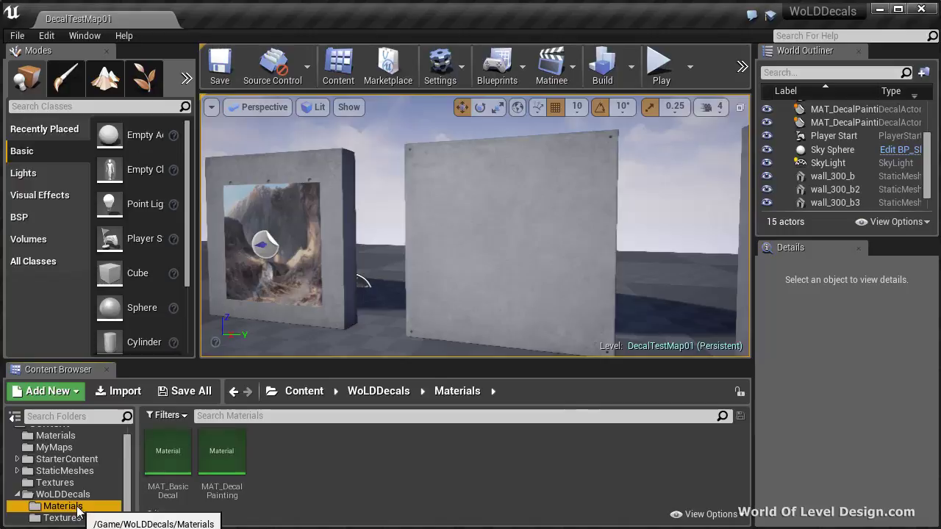
right_click(289, 451)
left_click(321, 252)
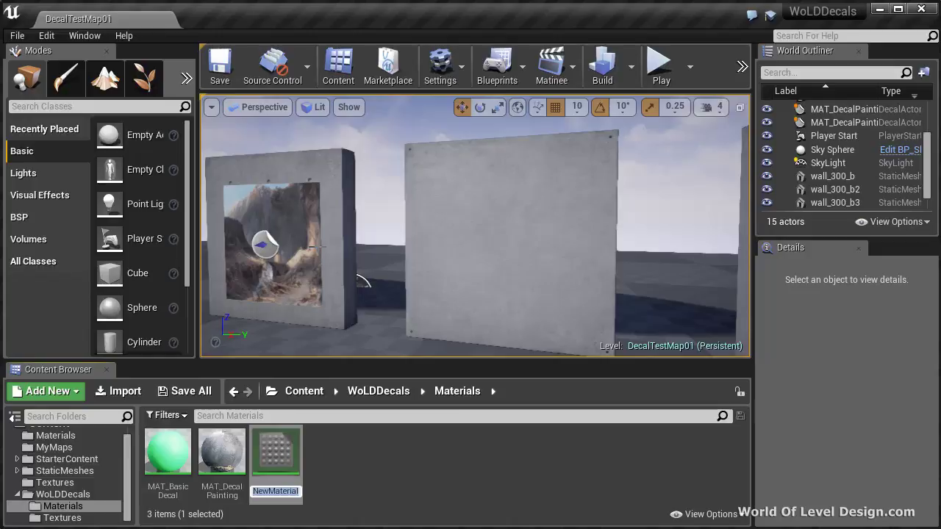
type("MAT_DecalPoster")
key("Return")
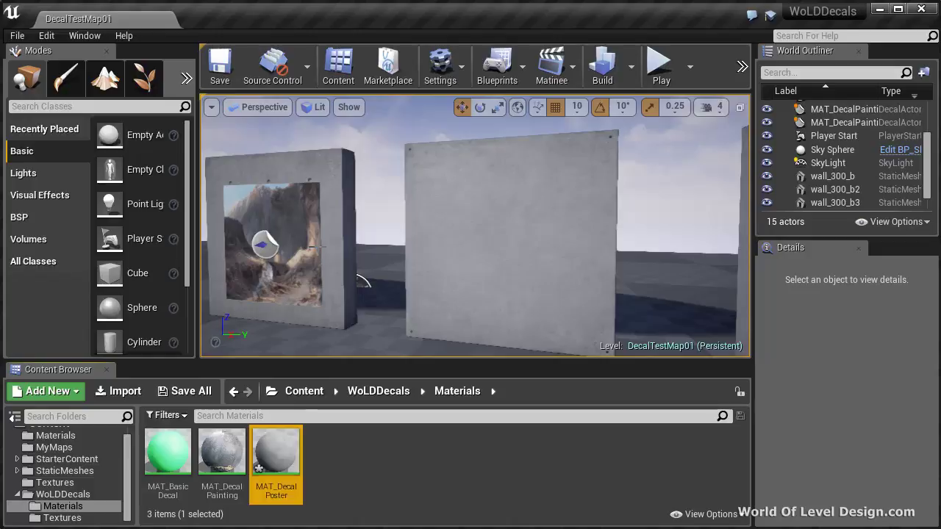
Open MAT_DecalPoster and select the Decal_Poster texture in the Content Browser.
double_click(286, 460)
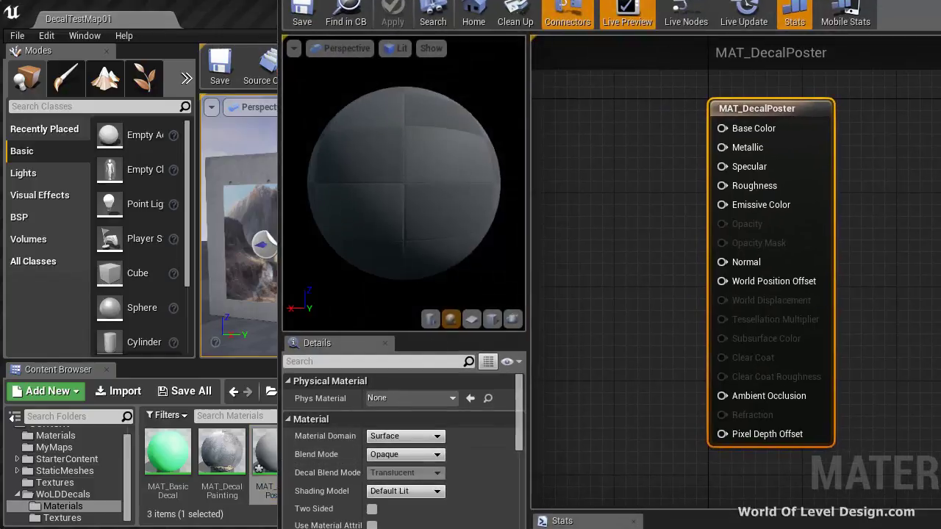
left_click(125, 19)
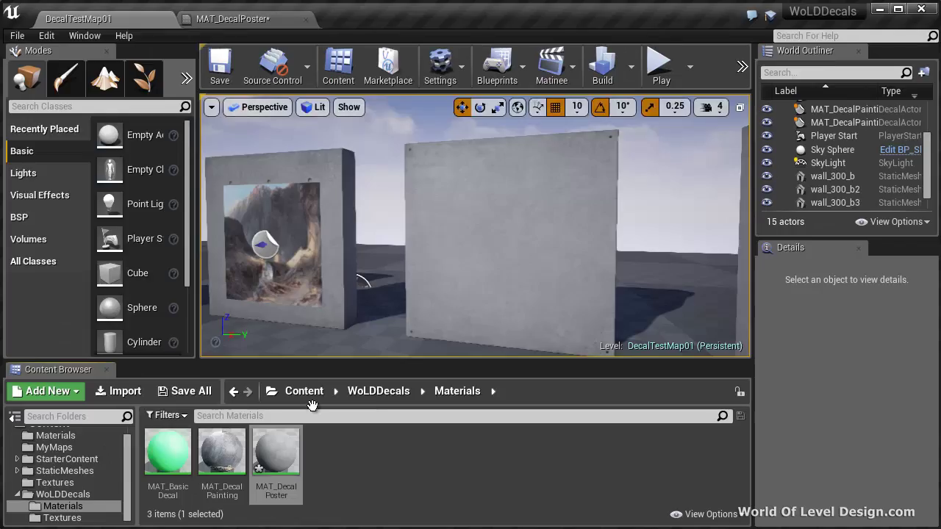
left_click(63, 518)
left_click(276, 450)
left_click(247, 22)
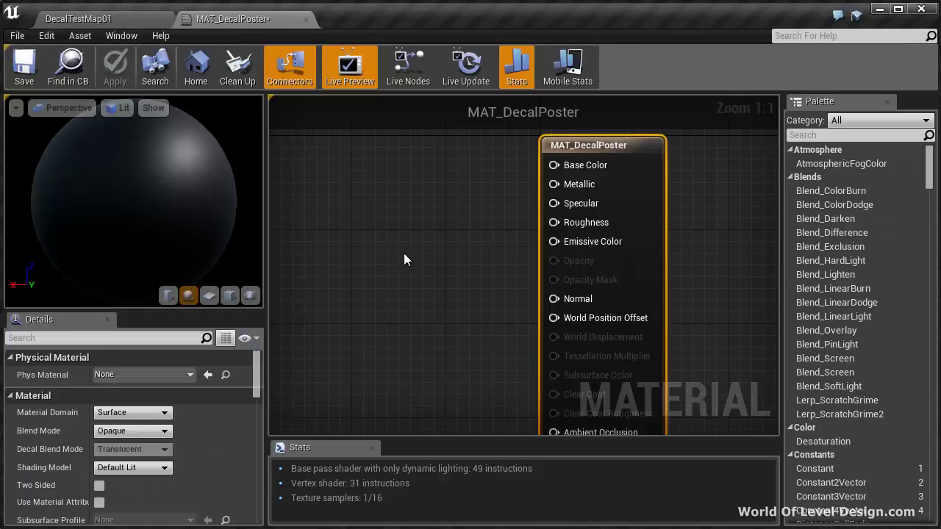
Place a Decal_Poster Texture Sample node and wire its RGB into Base Color.
left_click(374, 203)
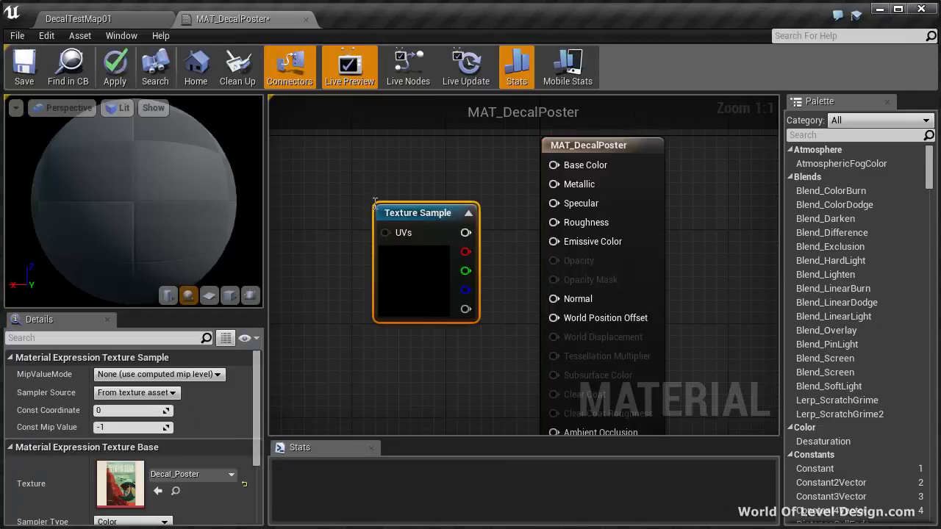
left_click_drag(409, 210, 350, 142)
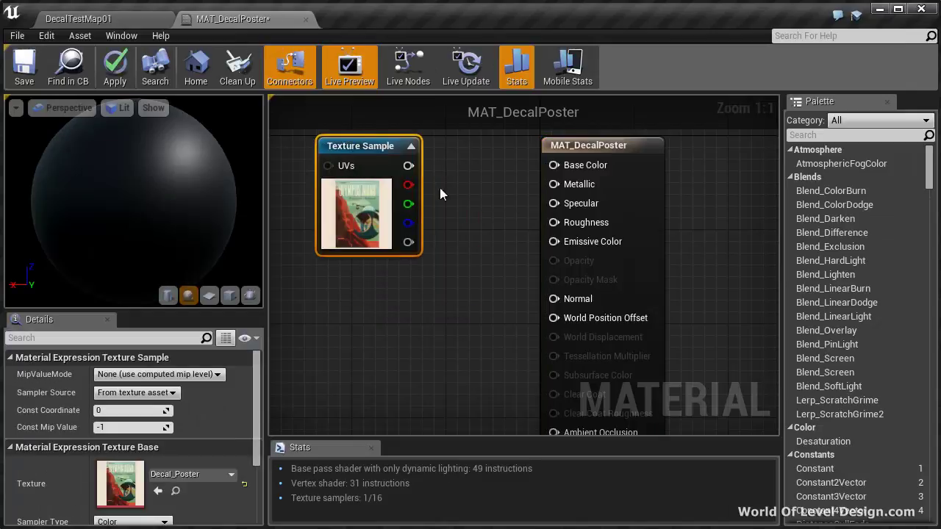
left_click_drag(408, 166, 555, 165)
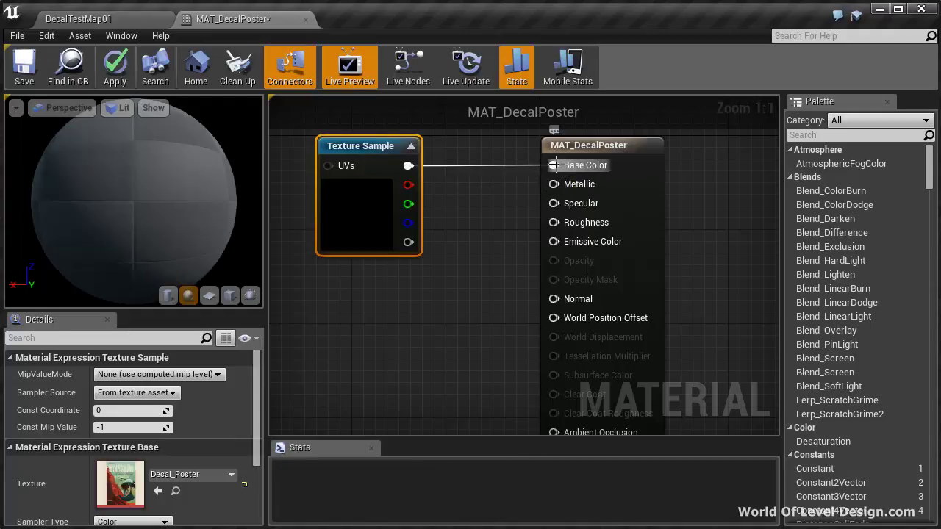
left_click(599, 145)
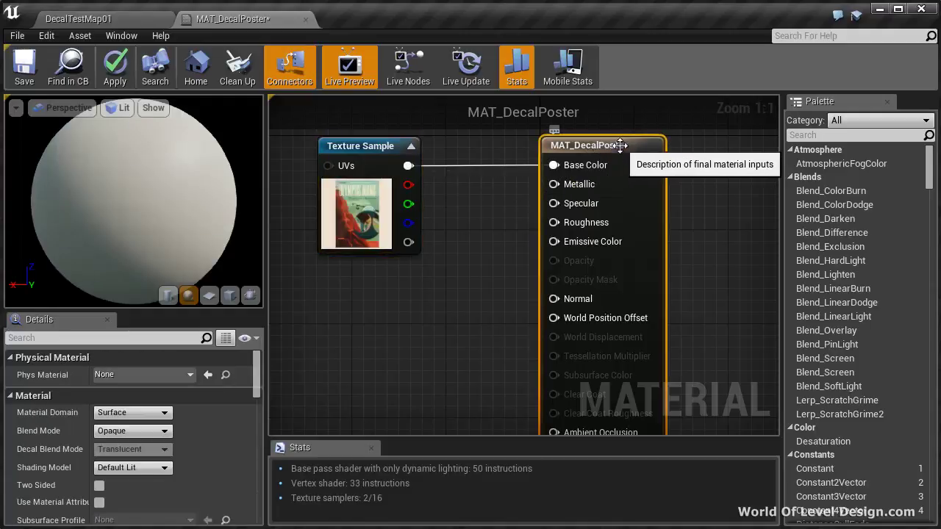
Choose Deferred Decal domain and DBuffer Translucent Color blending, then wire texture alpha to Opacity.
left_click(125, 413)
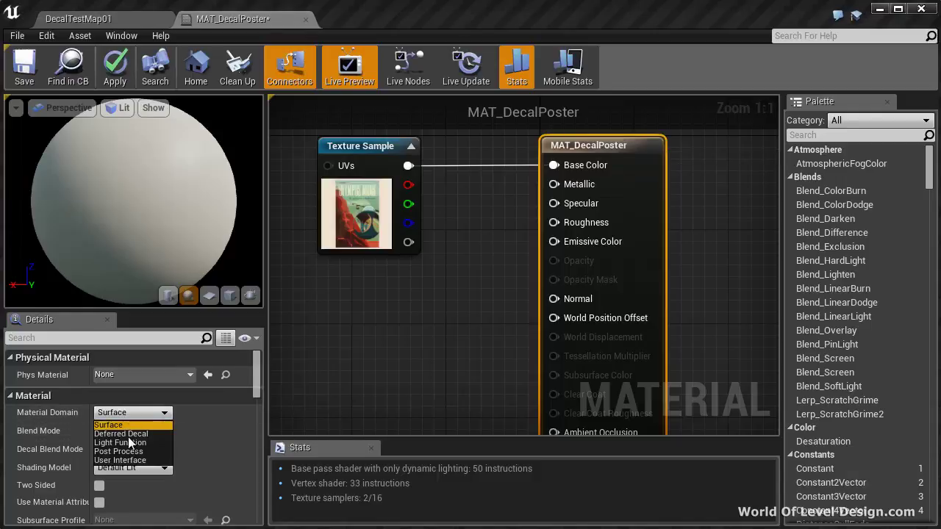
left_click(127, 432)
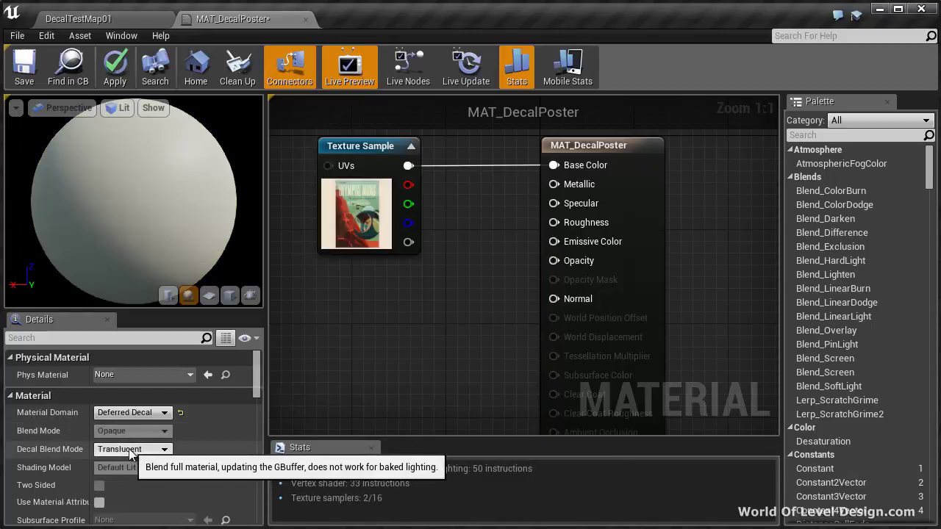
scroll(129, 450, "down", 1)
left_click(134, 429)
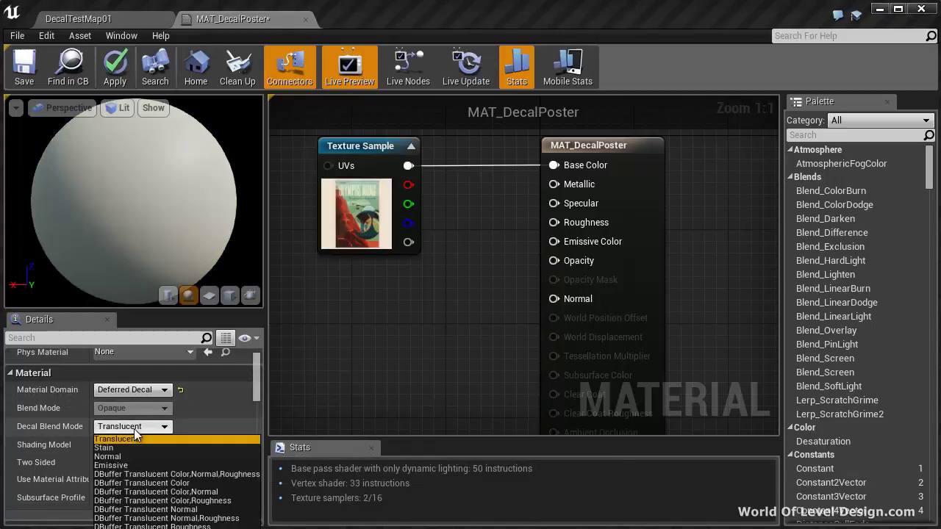
left_click(150, 483)
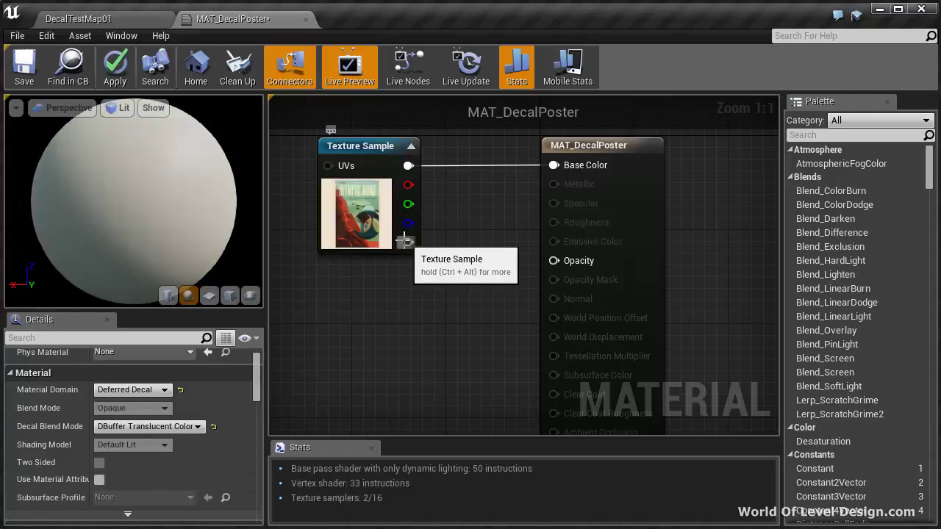
left_click_drag(407, 241, 554, 261)
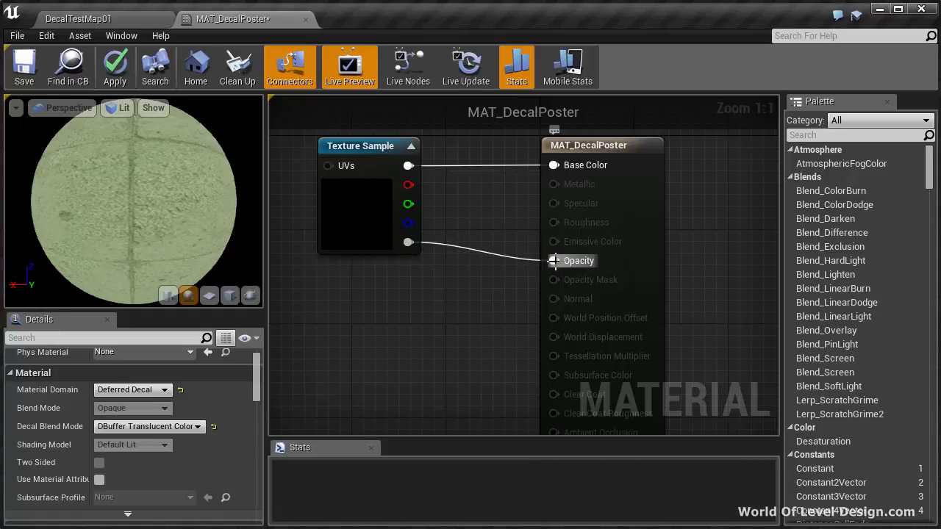
Apply the material and drop the MAT_DecalPoster decal into the level at height 140.
left_click(119, 72)
left_click(110, 21)
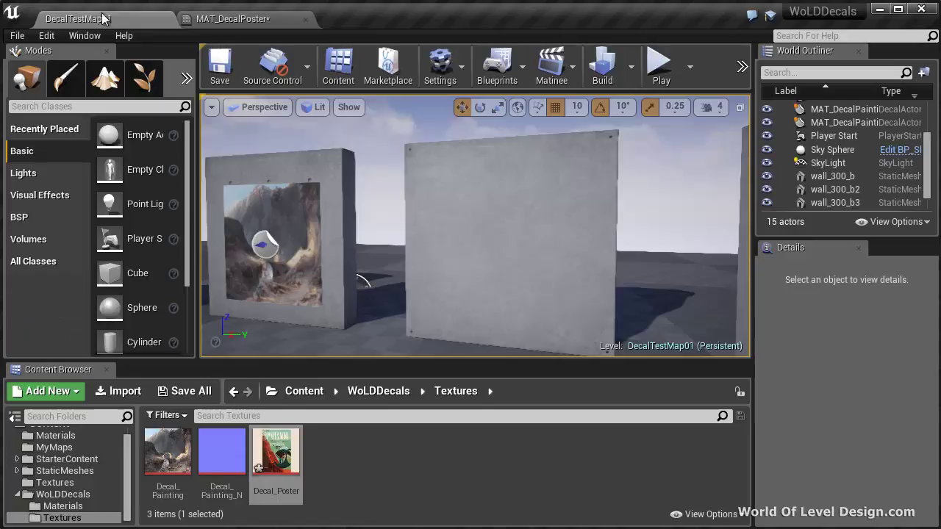
left_click(62, 505)
right_click_drag(449, 220, 441, 235)
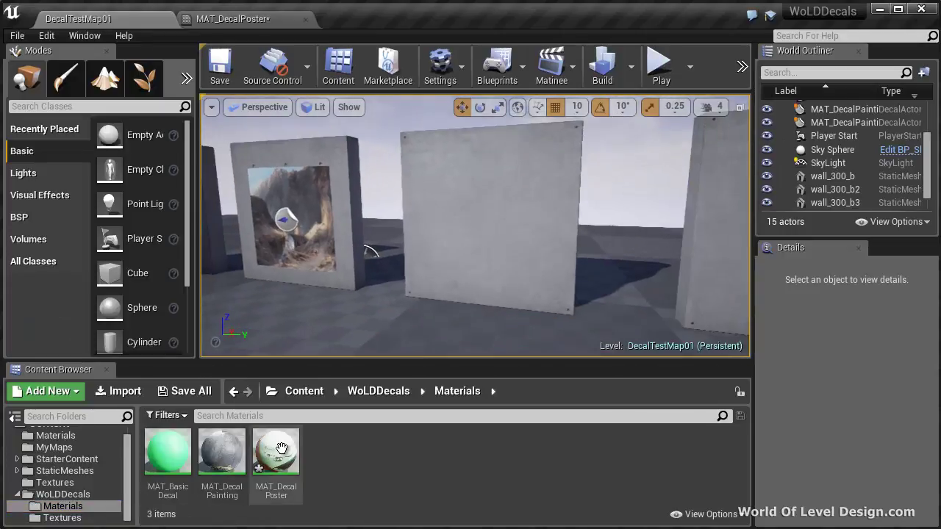
left_click_drag(281, 448, 422, 327)
right_click_drag(481, 232, 481, 225)
left_click_drag(481, 224, 346, 271)
Rotate the decal to face the wall, shrink it and widen its projection box.
key("e")
right_click_drag(345, 270, 372, 263)
key("F11")
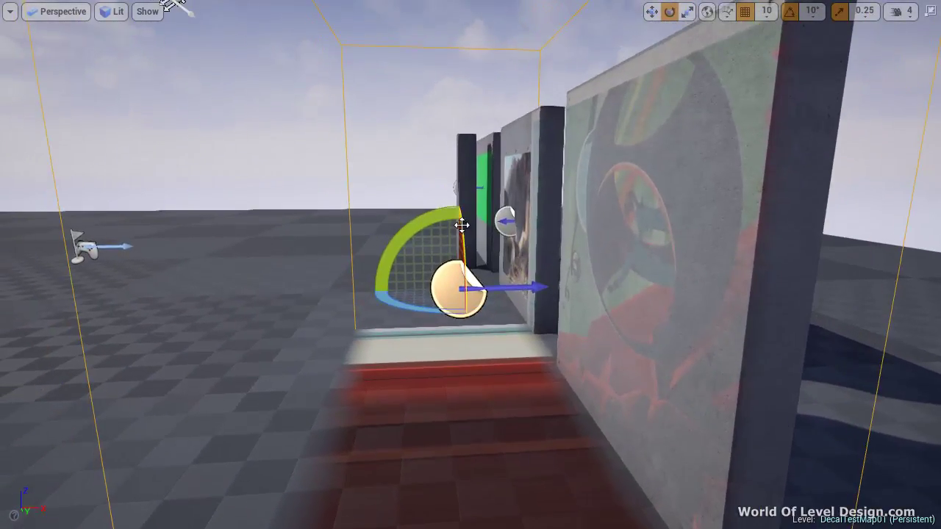
left_click_drag(462, 278, 510, 368)
right_click_drag(507, 303, 515, 302)
key("r")
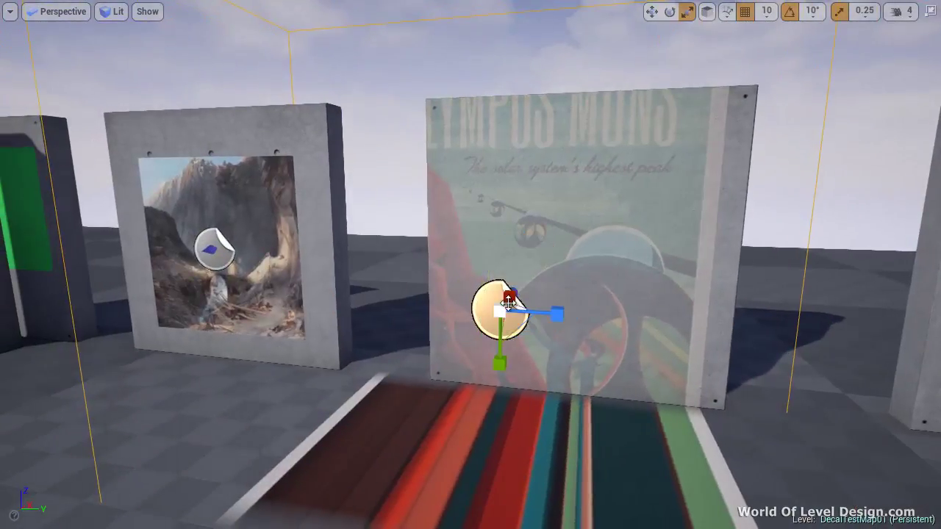
left_click_drag(508, 303, 425, 315)
right_click_drag(425, 315, 466, 256)
left_click_drag(466, 255, 504, 256)
Slide the decal right onto the concrete wall and view the Olympus Mons poster close up.
key("w")
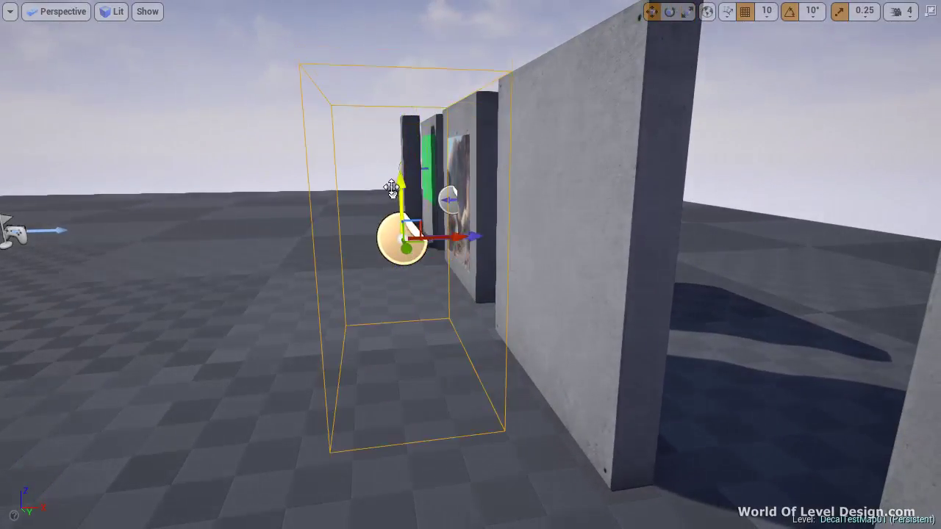
left_click_drag(390, 184, 430, 268, "alt")
left_click_drag(503, 282, 562, 284)
right_click_drag(563, 284, 582, 292, "alt")
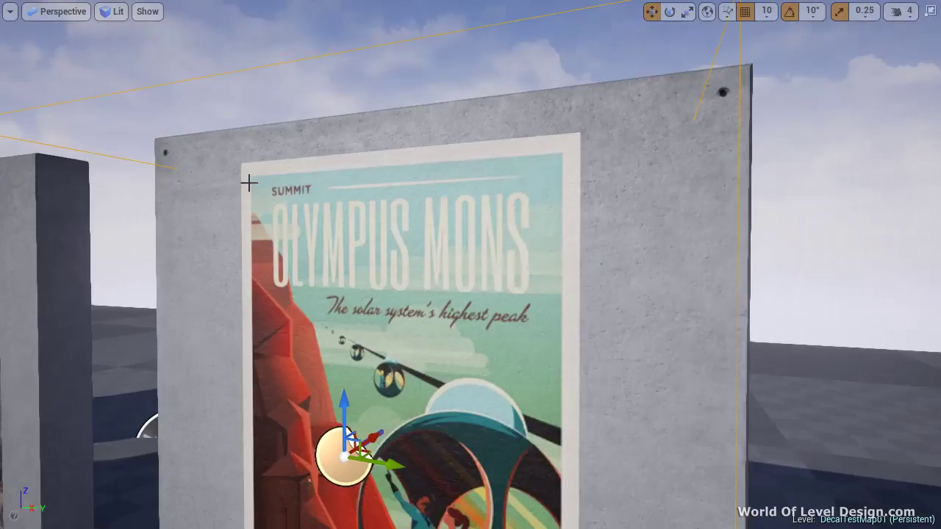
right_click_drag(248, 183, 299, 88, "alt")
right_click_drag(302, 239, 383, 107, "alt")
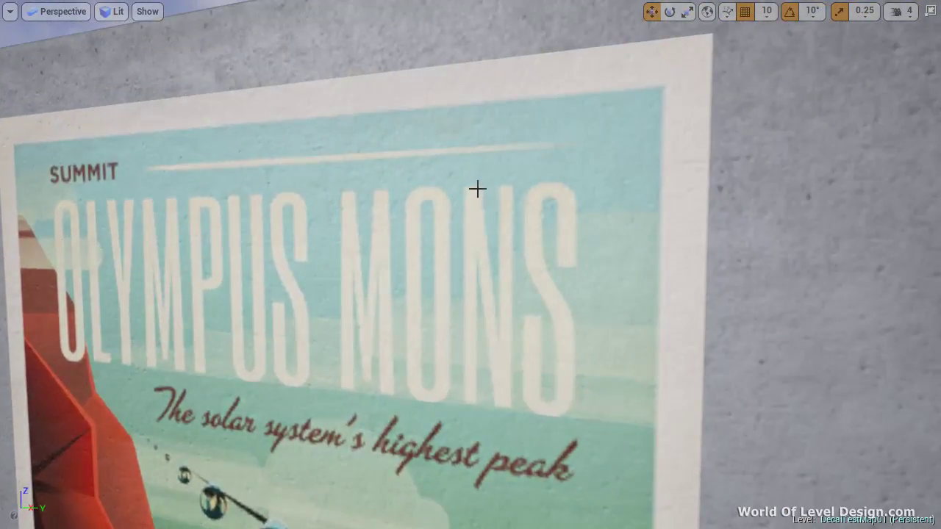
right_click_drag(514, 200, 263, 279, "alt")
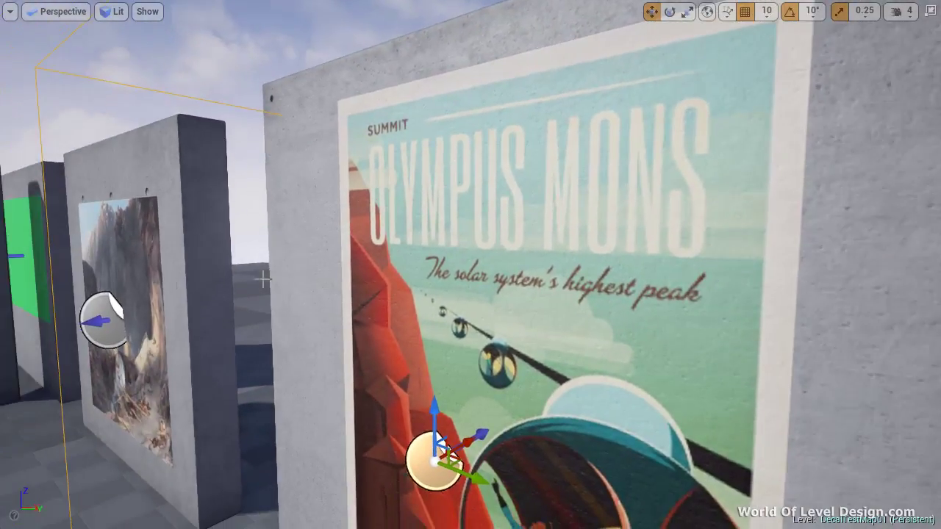
left_click(105, 297)
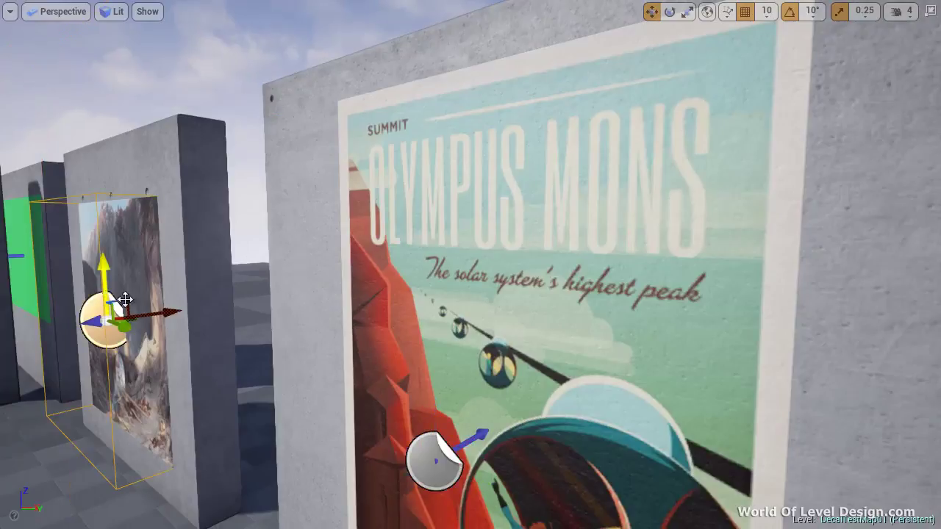
right_click_drag(552, 219, 570, 213, "alt")
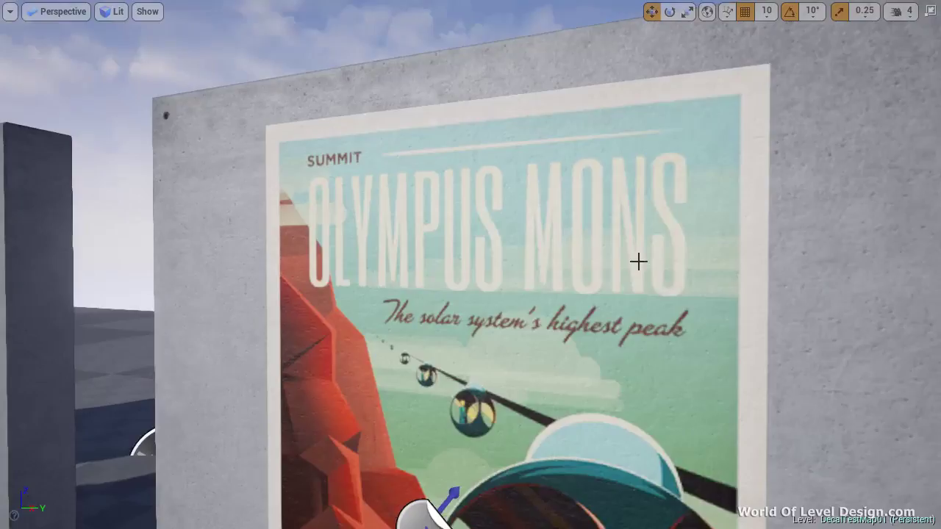
mouse_move(638, 262)
right_mouse_down("alt")
mouse_move(639, 336)
mouse_move(638, 262)
right_mouse_up("alt")
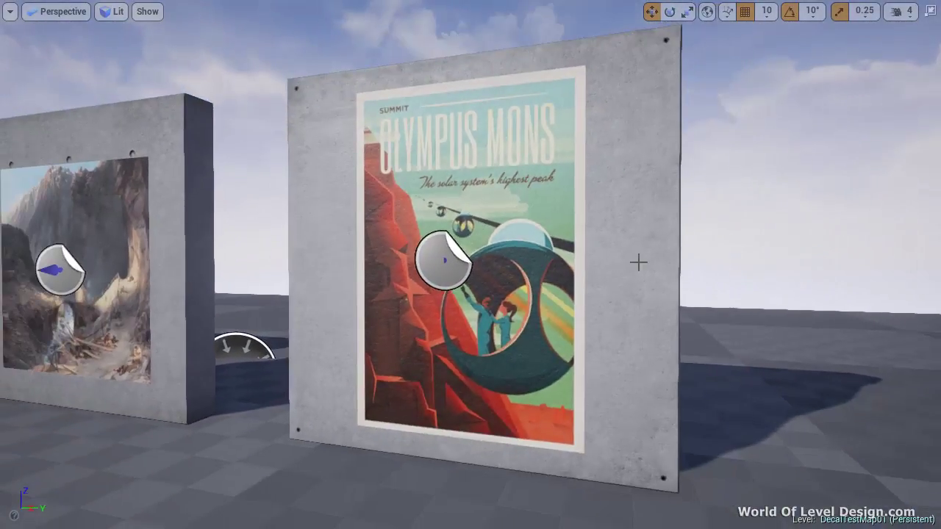